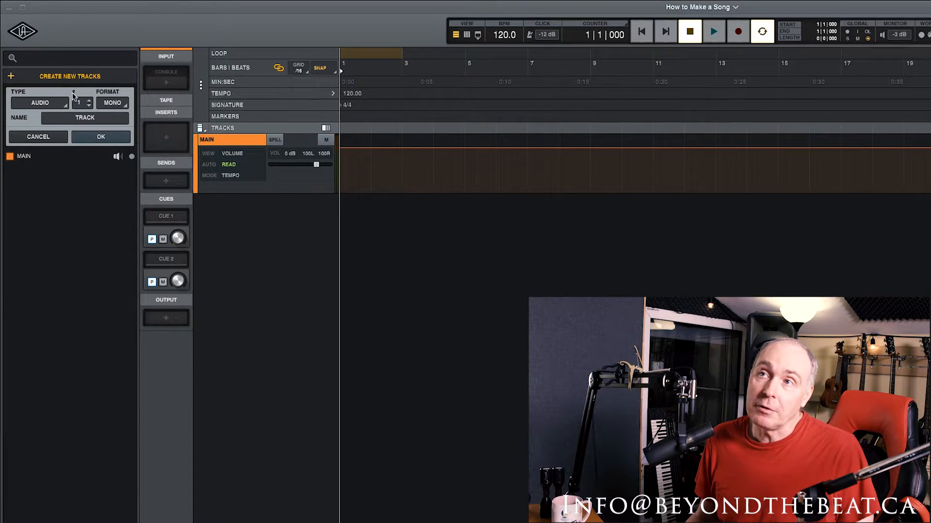
- Create two new mono audio tracks
left_click(89, 102)
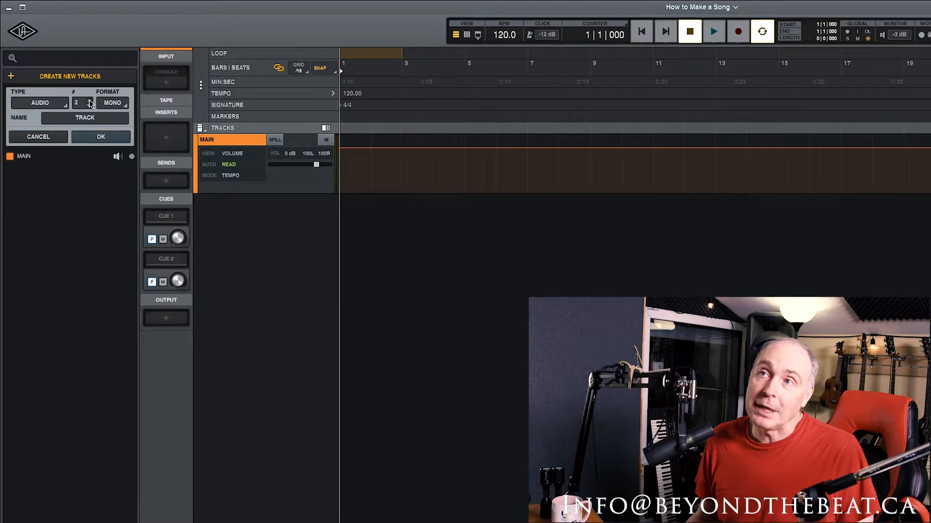
left_click(116, 105)
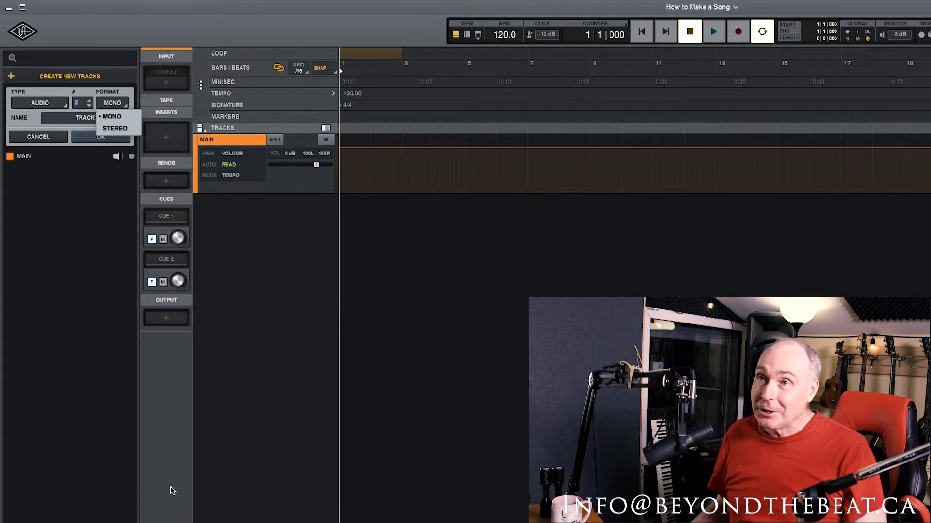
left_click(95, 141)
left_click(96, 141)
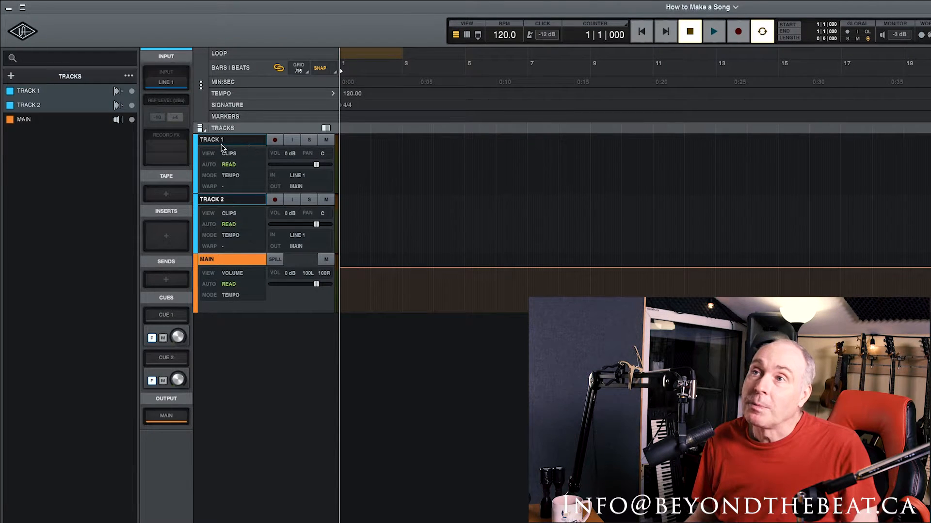
- Select Track 1, hide it from the timeline and show it again
left_click(228, 198)
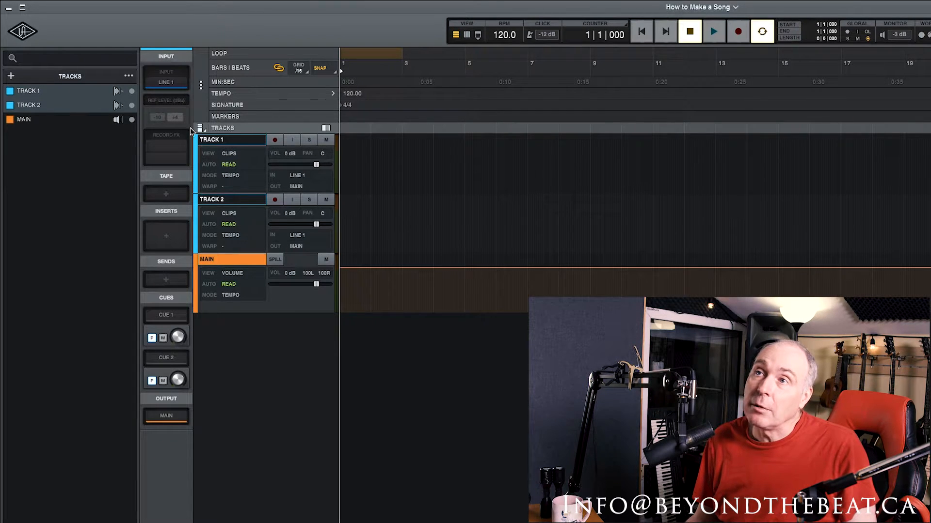
left_click(232, 140)
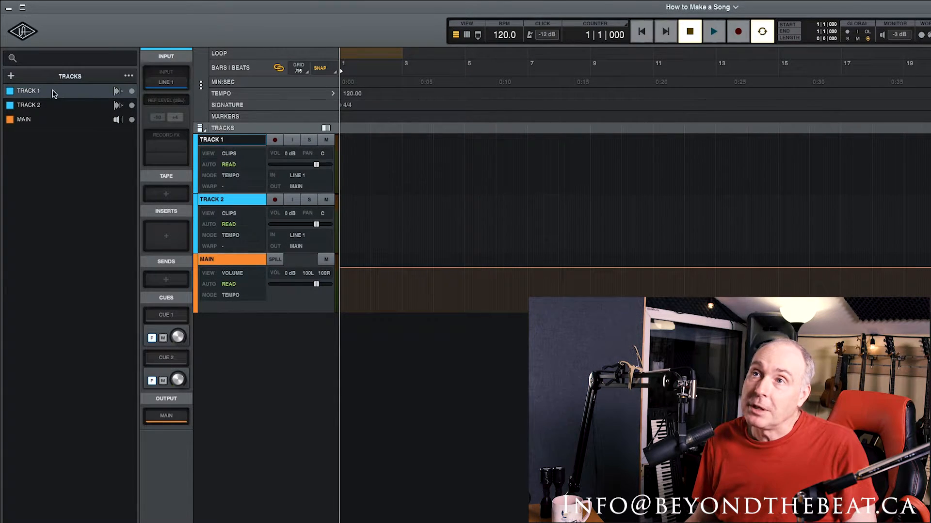
left_click(132, 92)
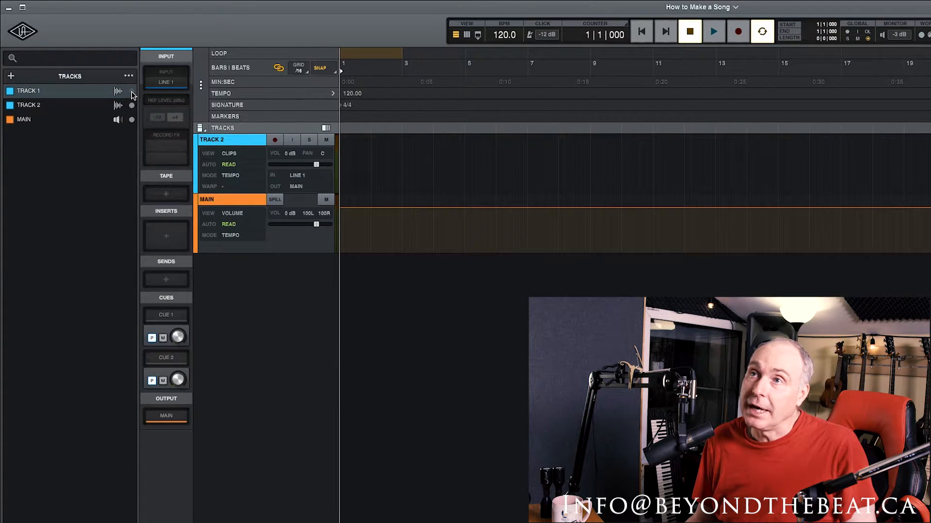
left_click(131, 92)
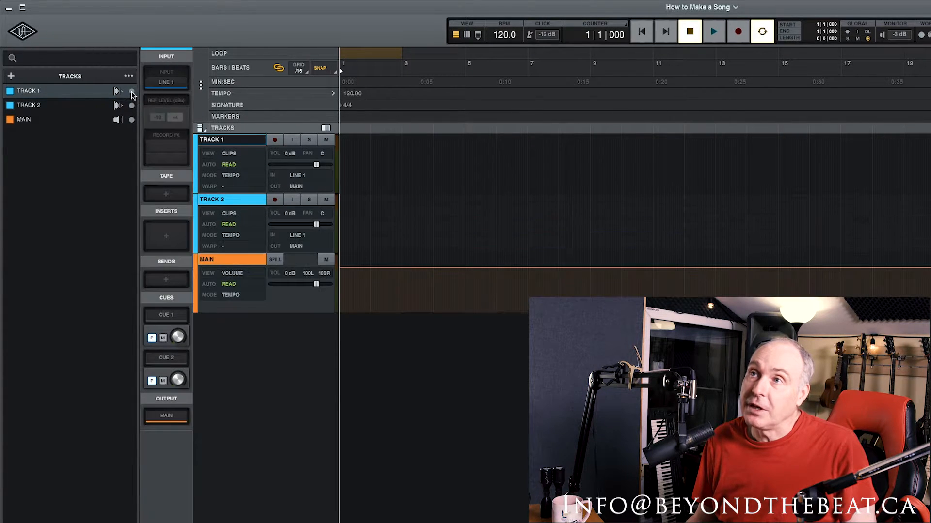
- Mute Track 1, and toggle its visibility in the timeline off and back on
left_click(325, 140)
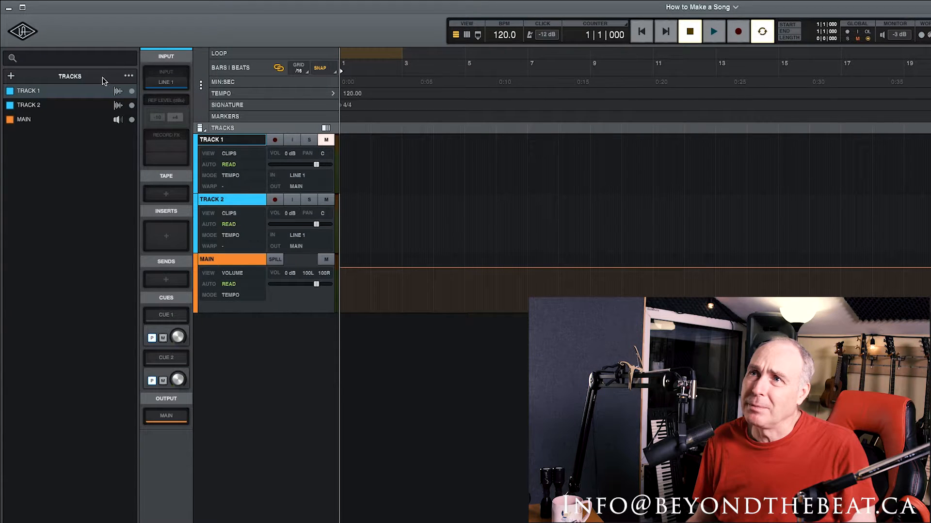
left_click(132, 91)
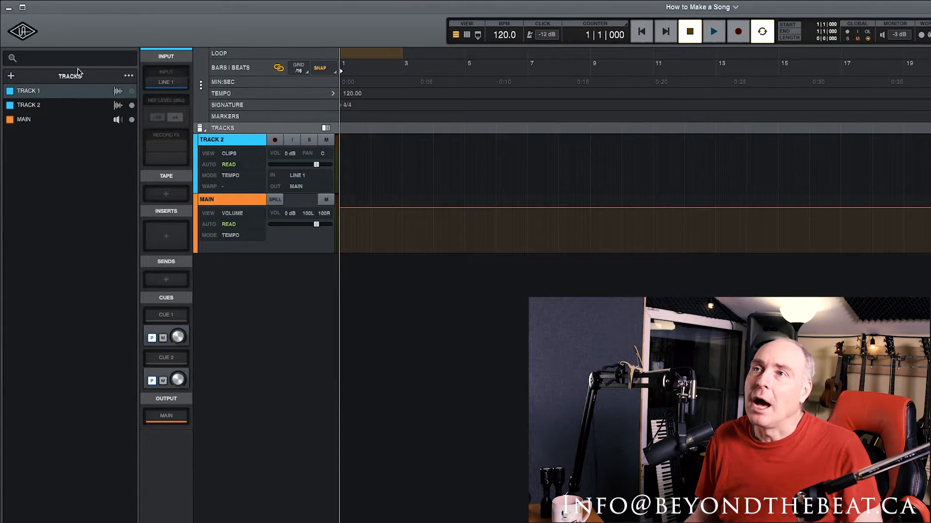
left_click(132, 91)
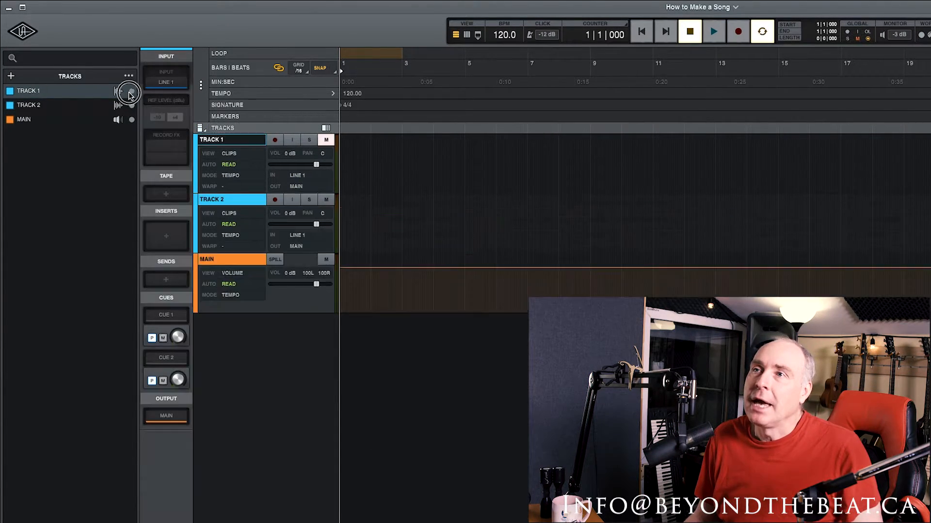
left_click(240, 199)
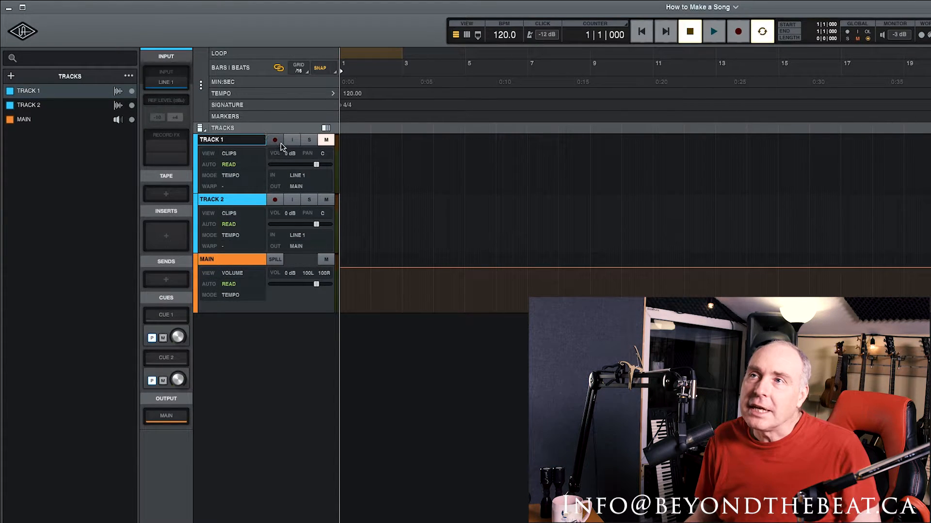
- Route the input of Track 1 to Line 16 for the selected track only
left_click(169, 82)
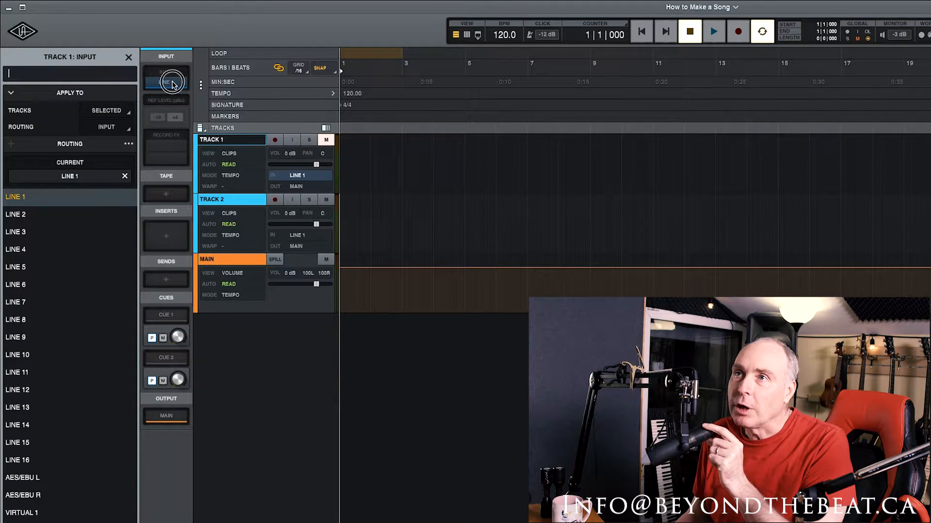
left_click(117, 112)
left_click(117, 113)
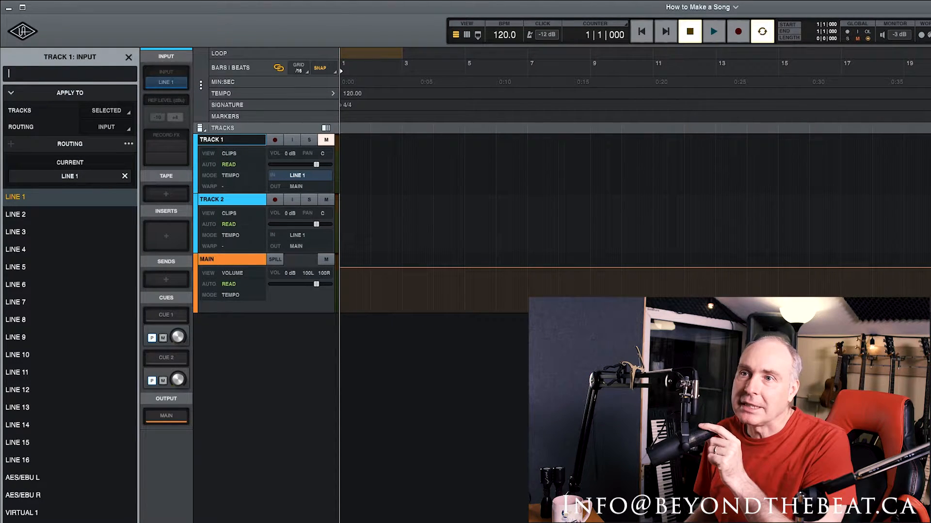
left_click(29, 458)
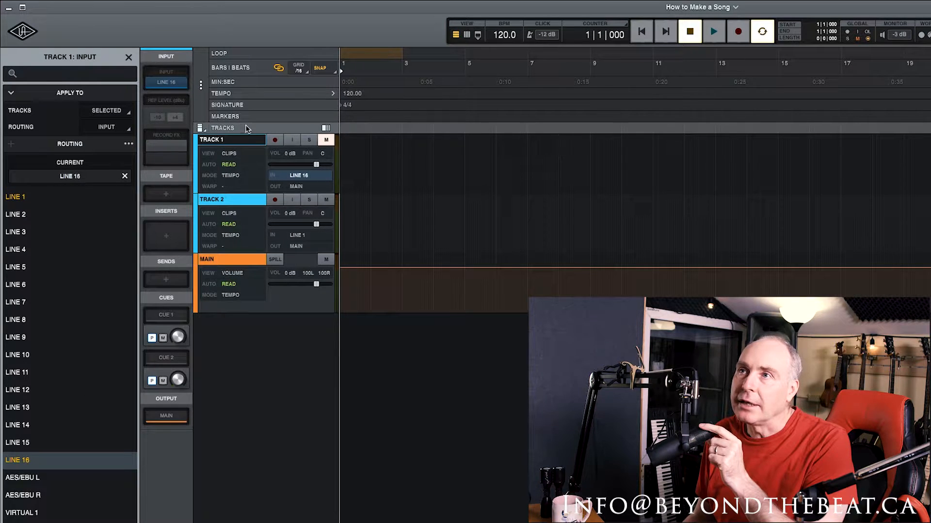
- Check Track 1's signal by arming and disarming it, and switch its input to Line 1
left_click(276, 141)
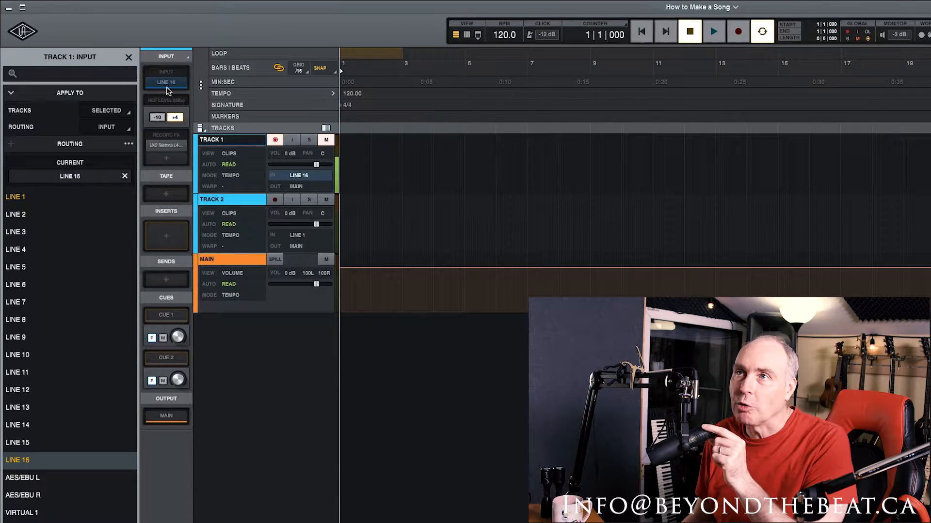
left_click(275, 141)
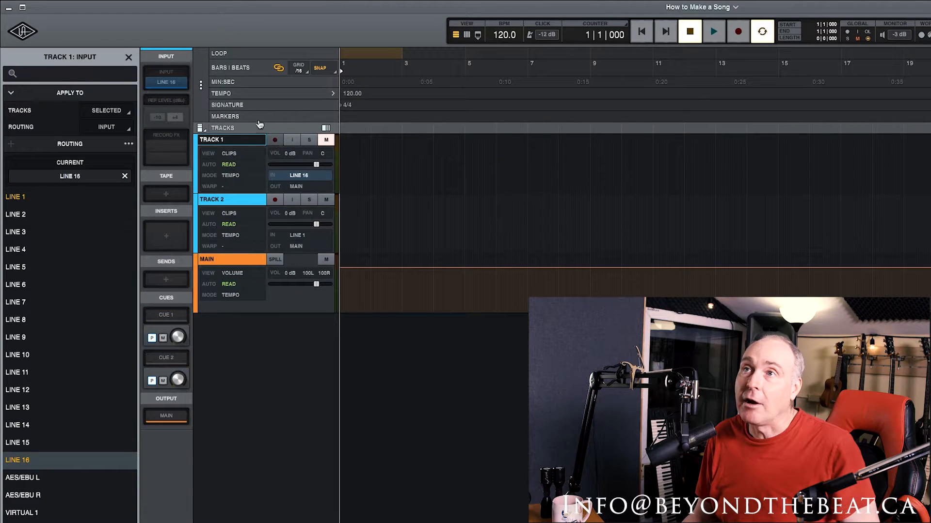
left_click(170, 85)
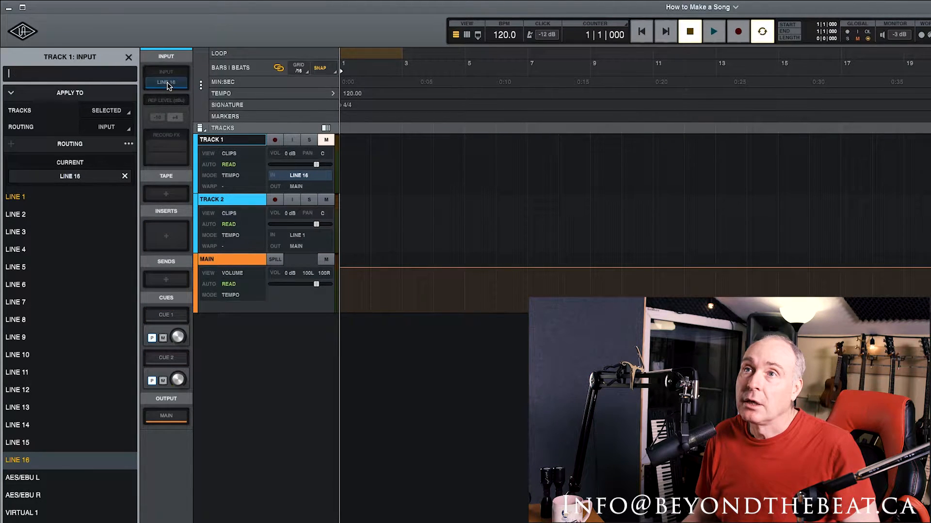
left_click(17, 198)
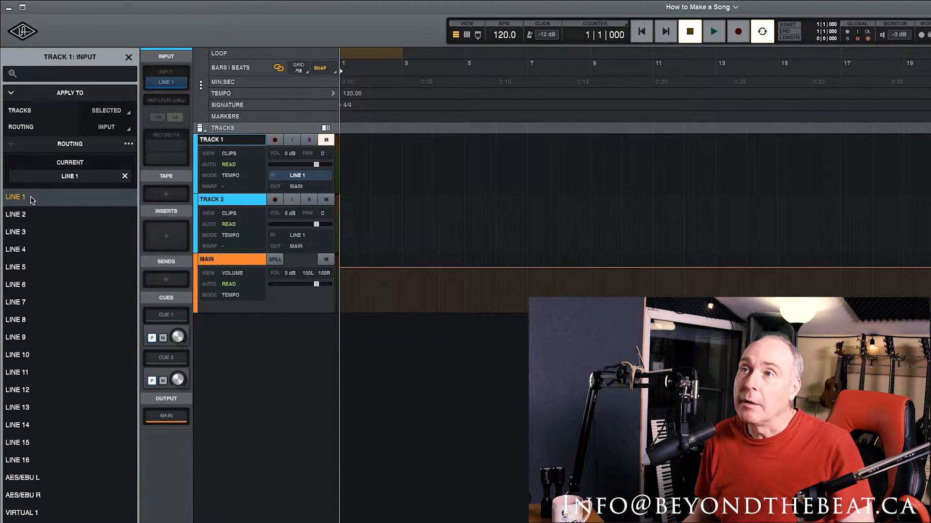
- Record-arm Track 1, set its input to Line 16, record a test take just over two bars long and disarm the track
left_click(275, 140)
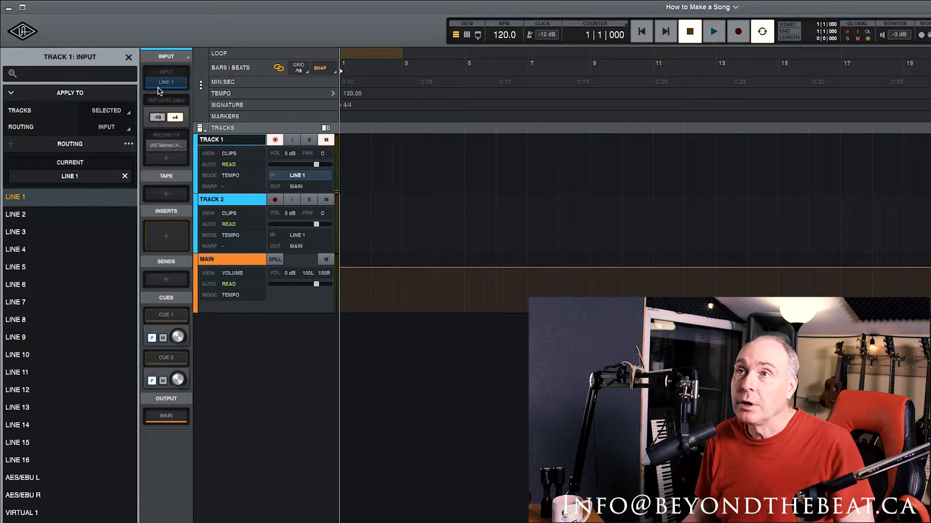
left_click(24, 460)
key("r")
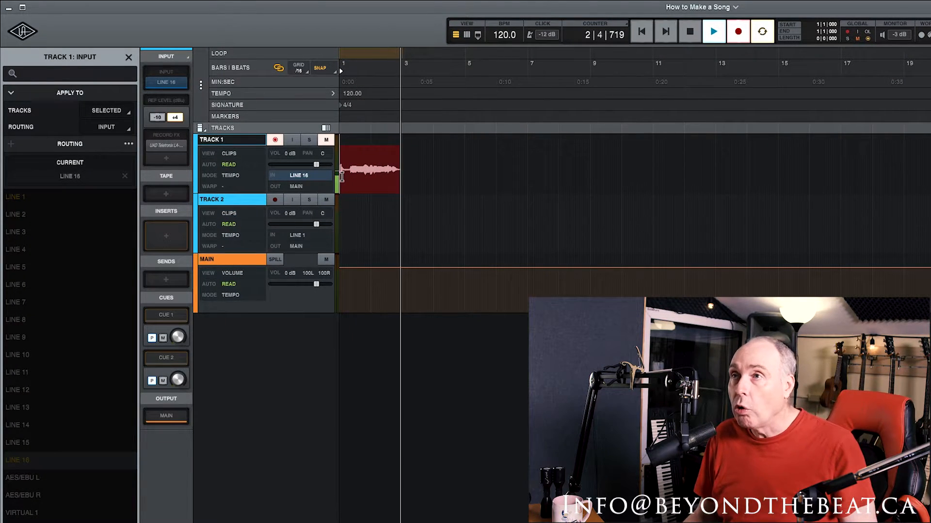
key("space")
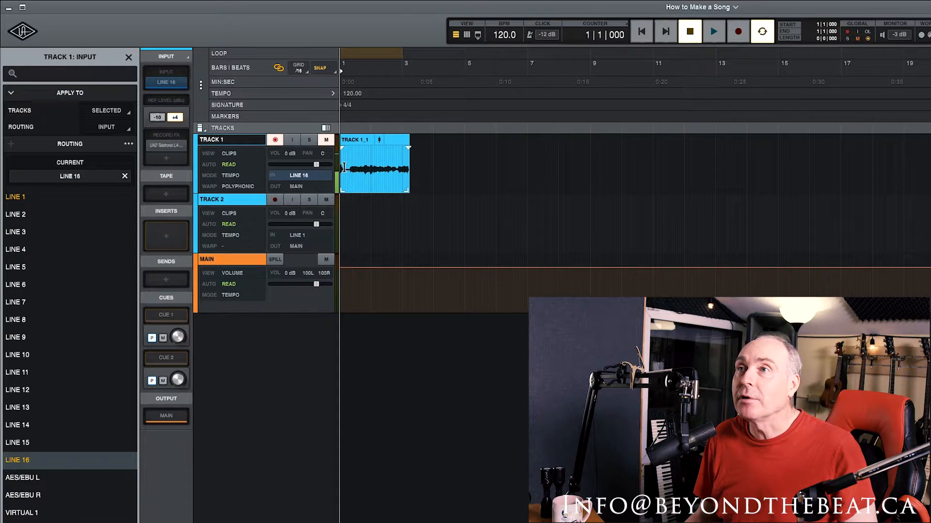
left_click(275, 139)
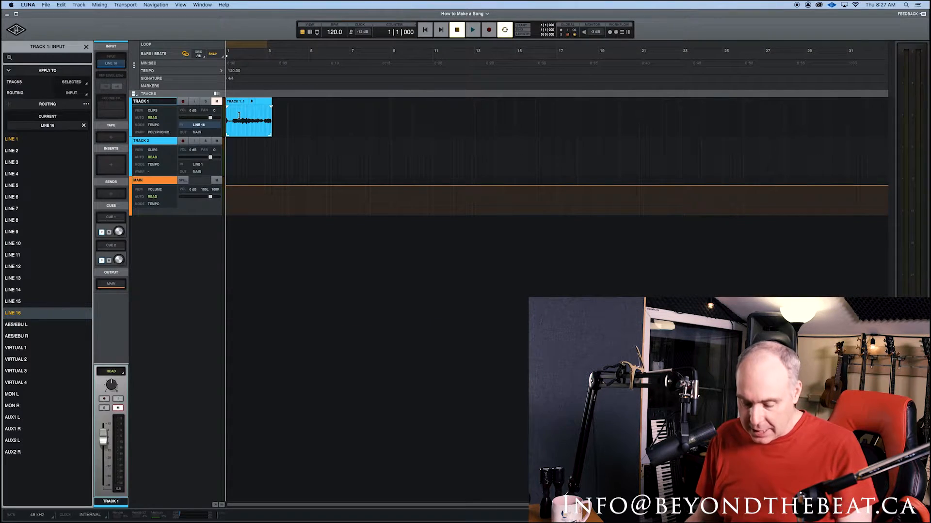
- Zoom in on the recorded clip and enlarge Track 1's height to examine the waveform
key("e")
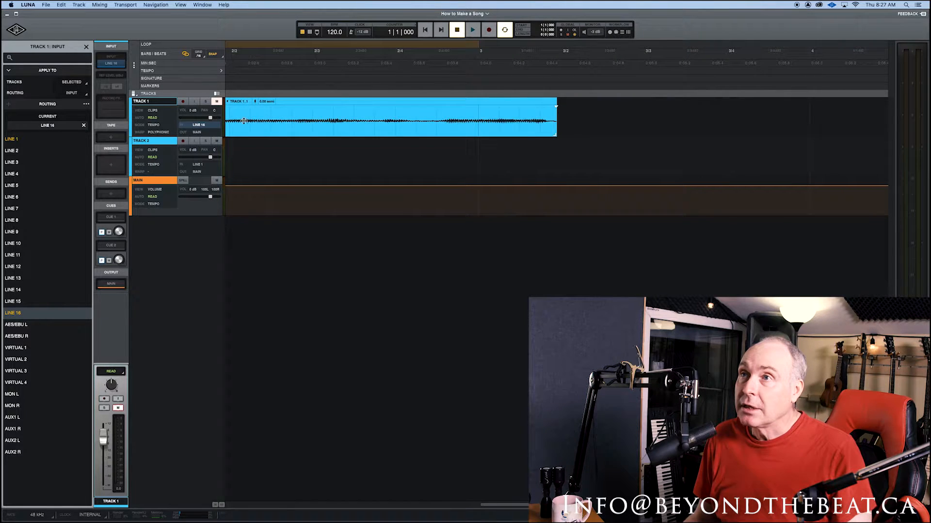
left_click_drag(228, 137, 230, 387)
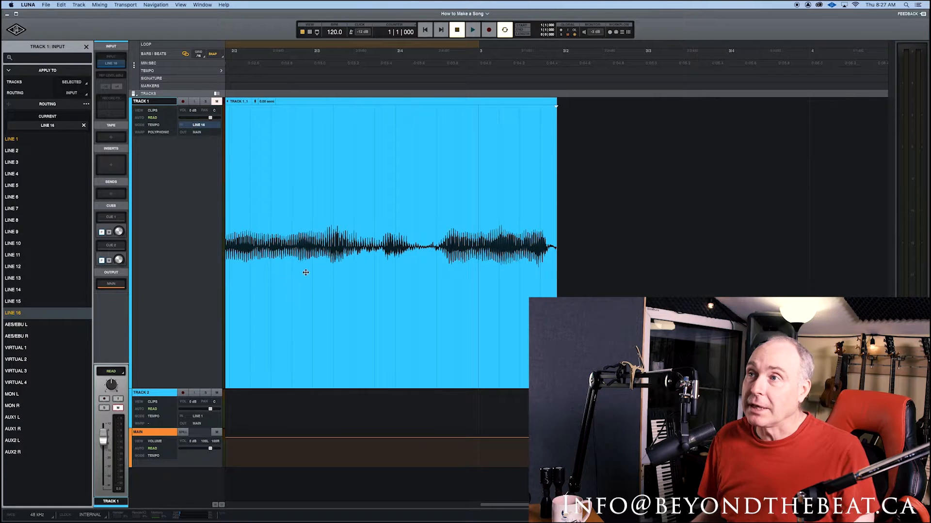
key("t")
key("t")
key("t")
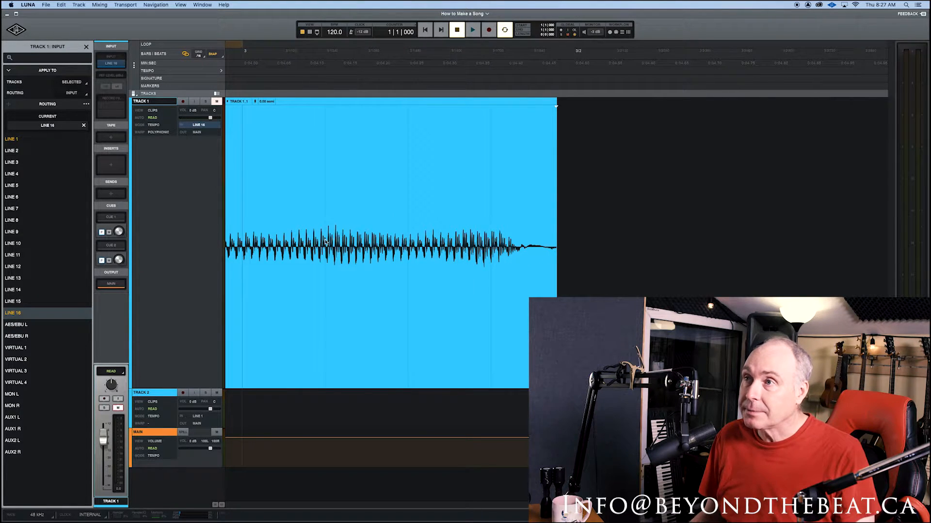
scroll(364, 249, "left", 2)
scroll(364, 248, "left", 6)
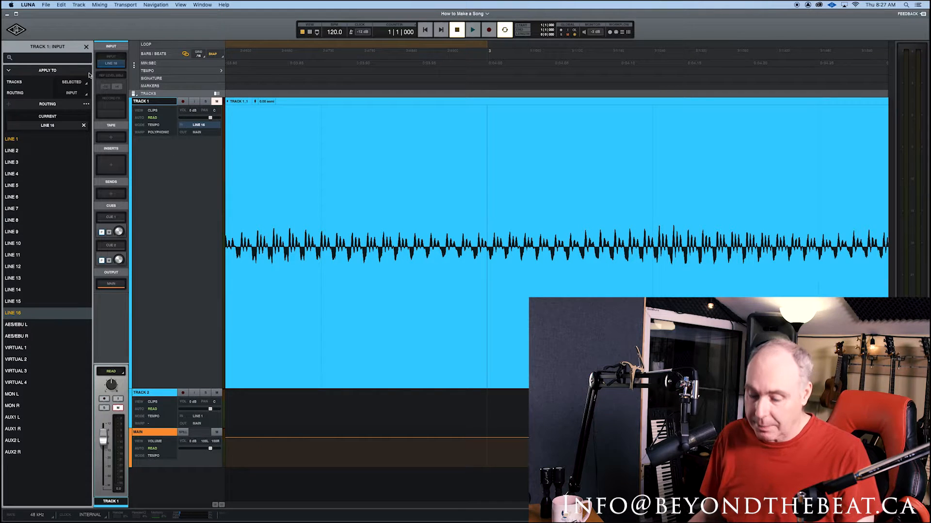
- Delete the recorded test clip from Track 1
key("r")
key("r")
key("r")
key("r")
key("r")
key("r")
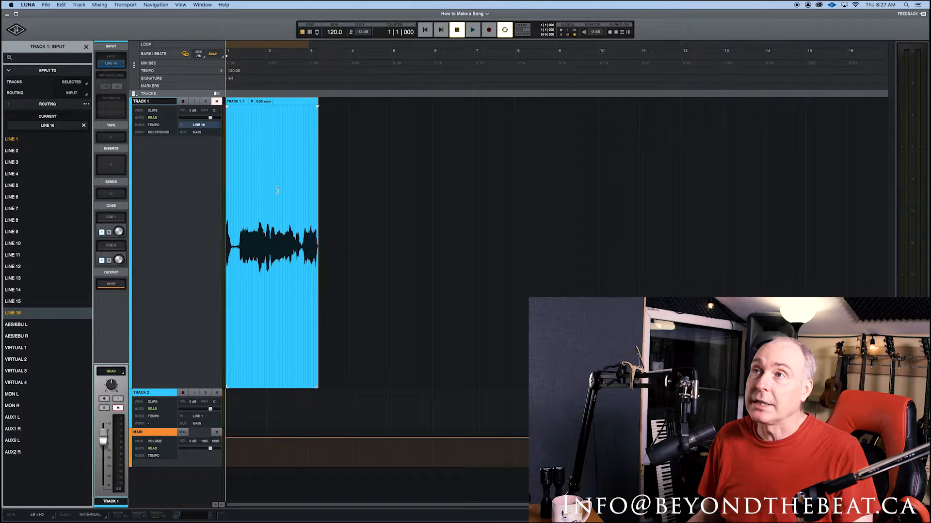
left_click(281, 103)
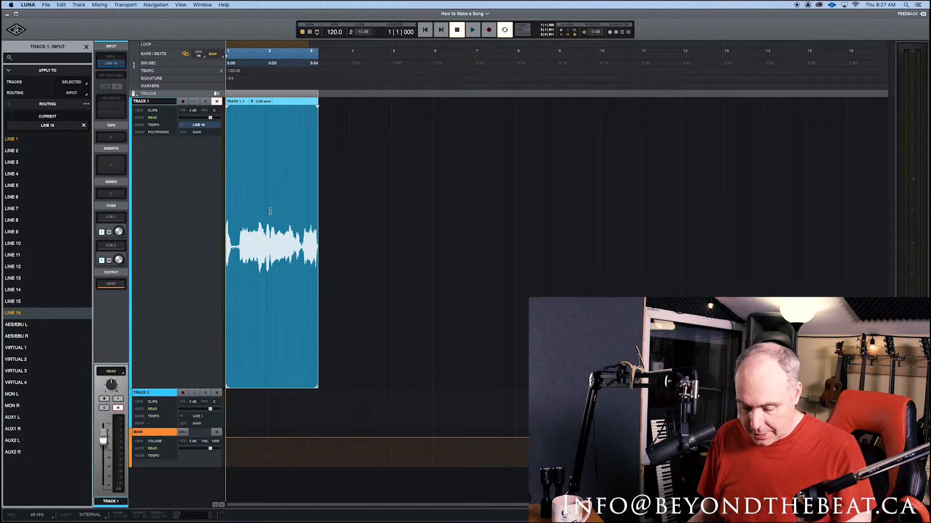
key("Delete")
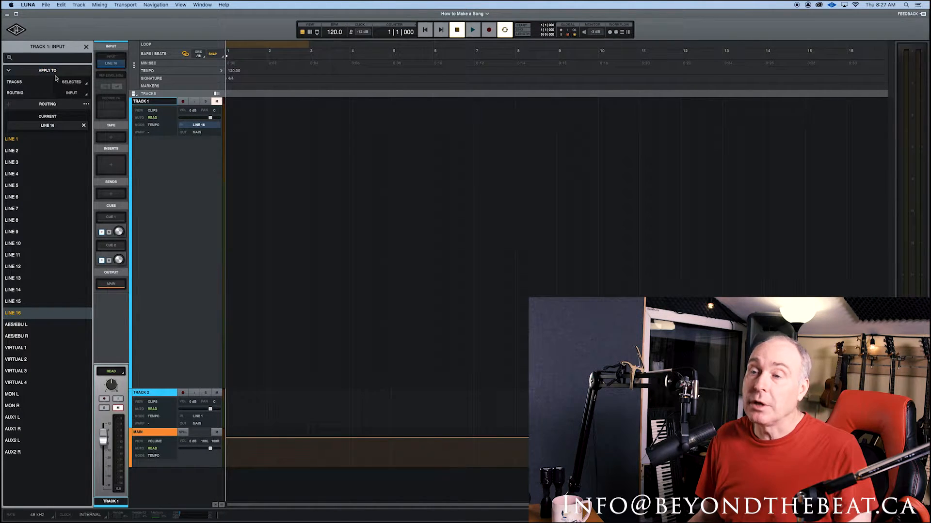
- Create one stereo instrument track that uses the Shape instrument
left_click(132, 187)
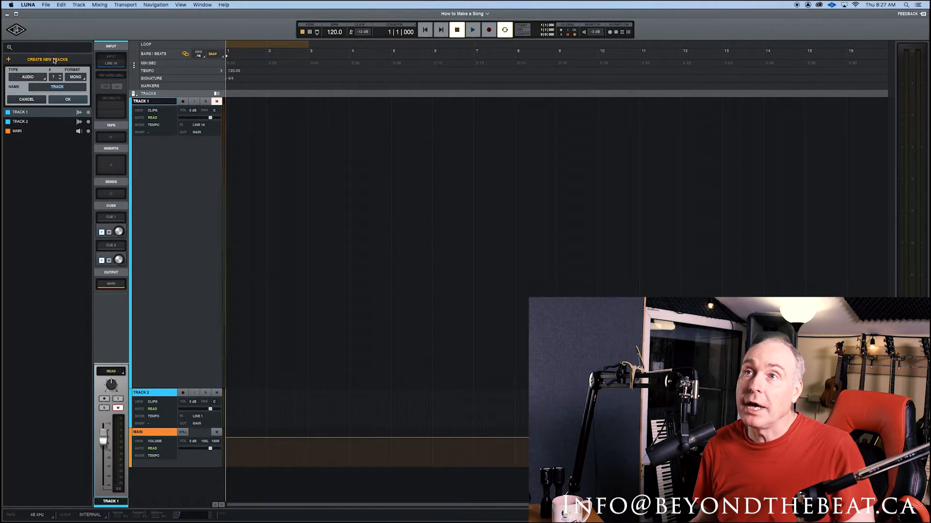
left_click(35, 77)
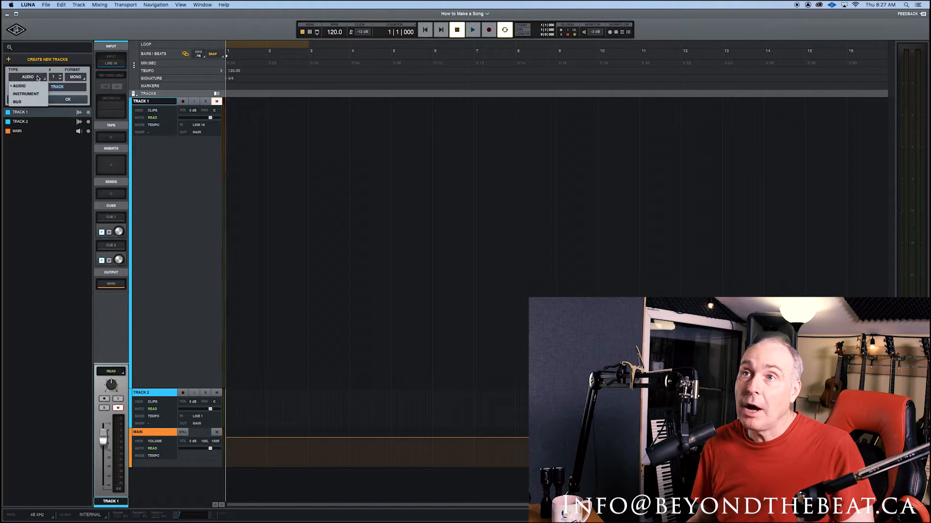
left_click(30, 94)
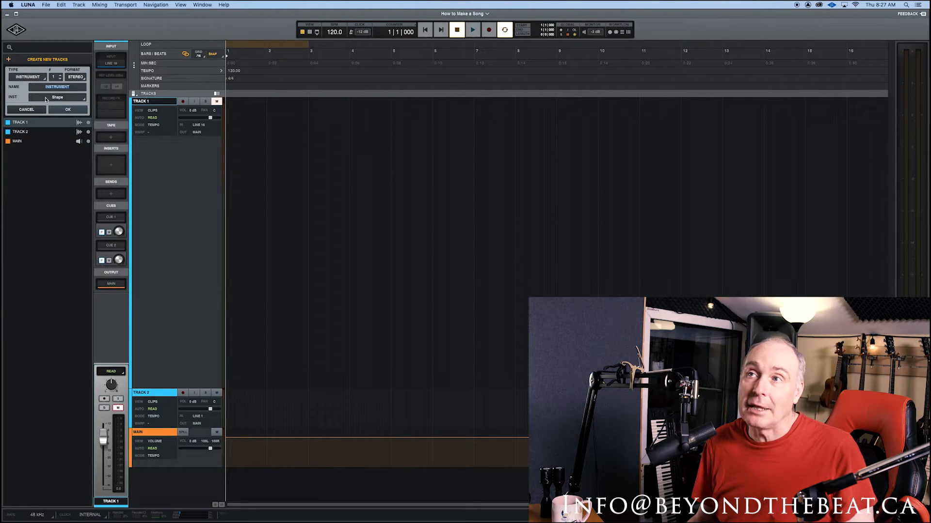
left_click(69, 110)
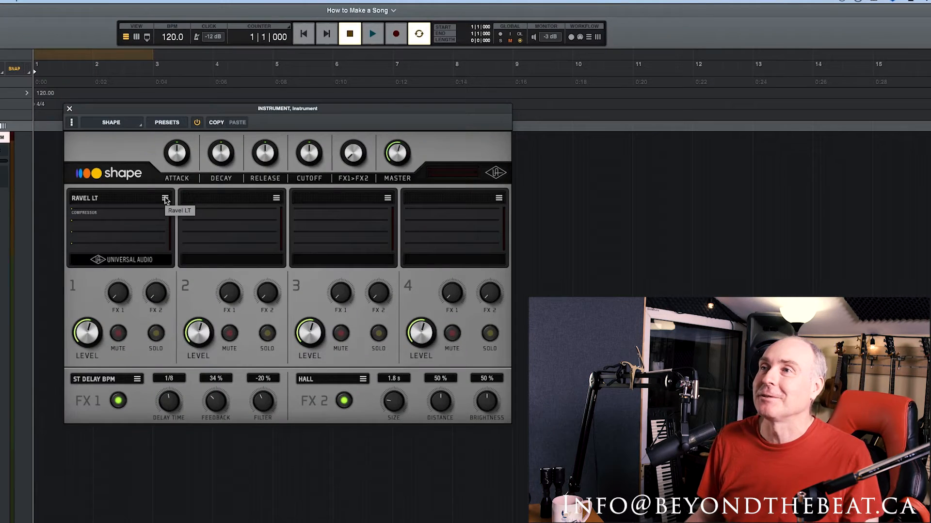
- Audition Soft Piano and Reed A LT from the Keys category for Shape's Part 1, and choose House Piano
left_click(165, 198)
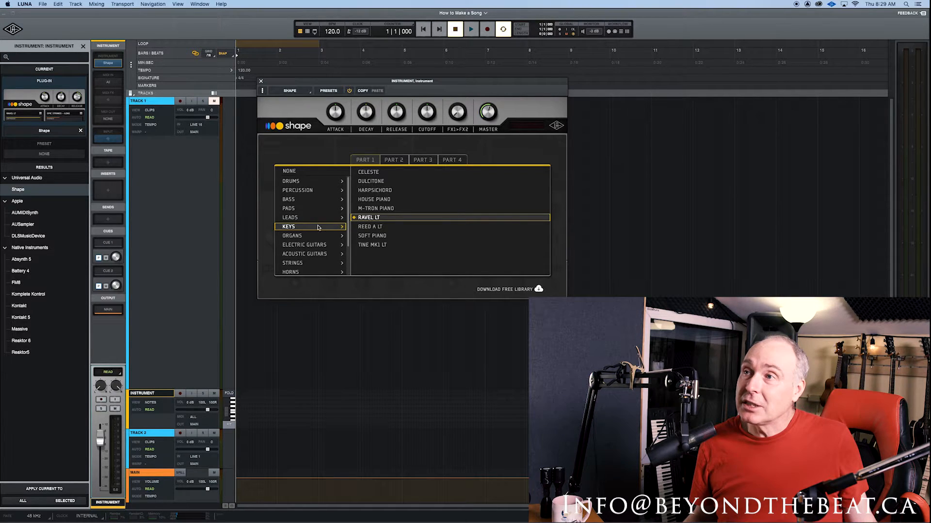
left_click(376, 237)
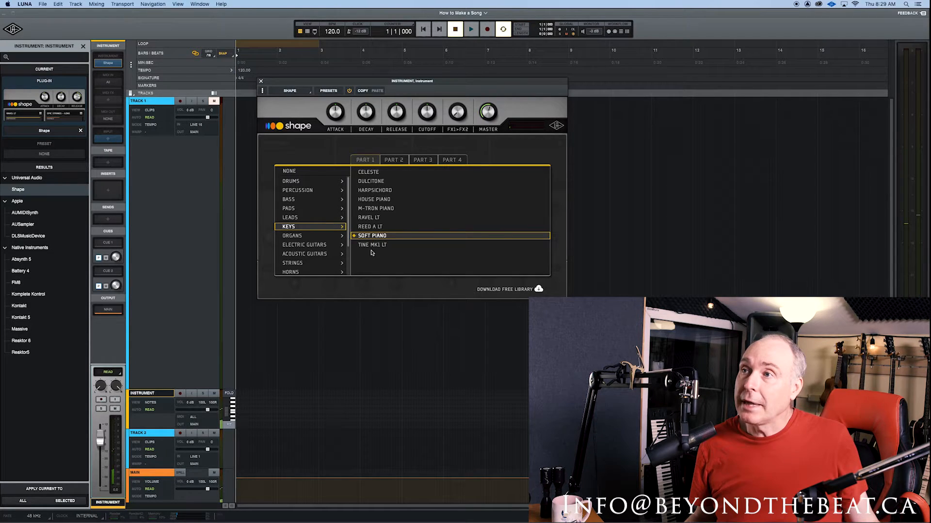
left_click(375, 226)
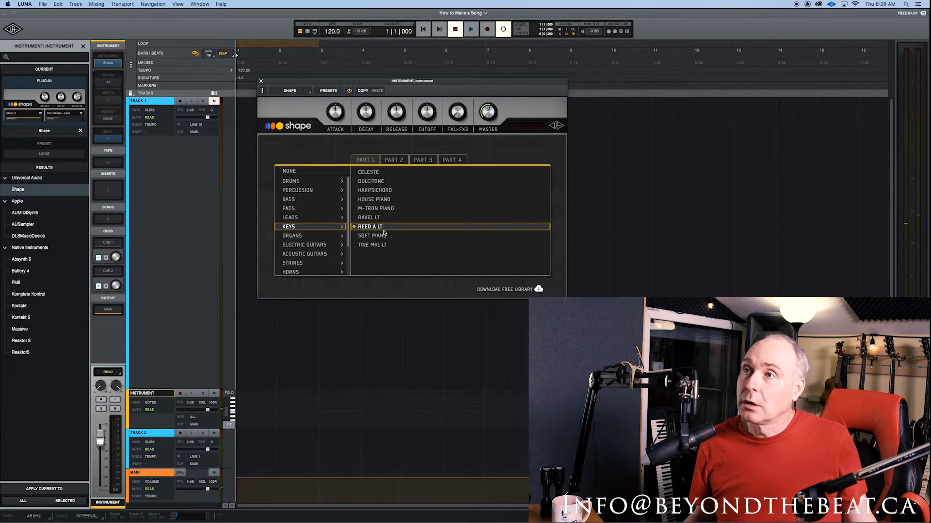
left_click(374, 199)
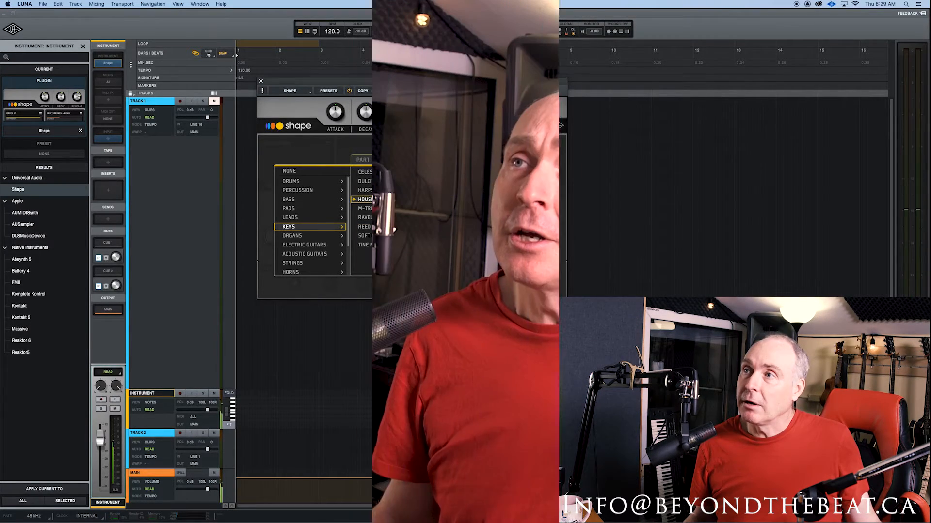